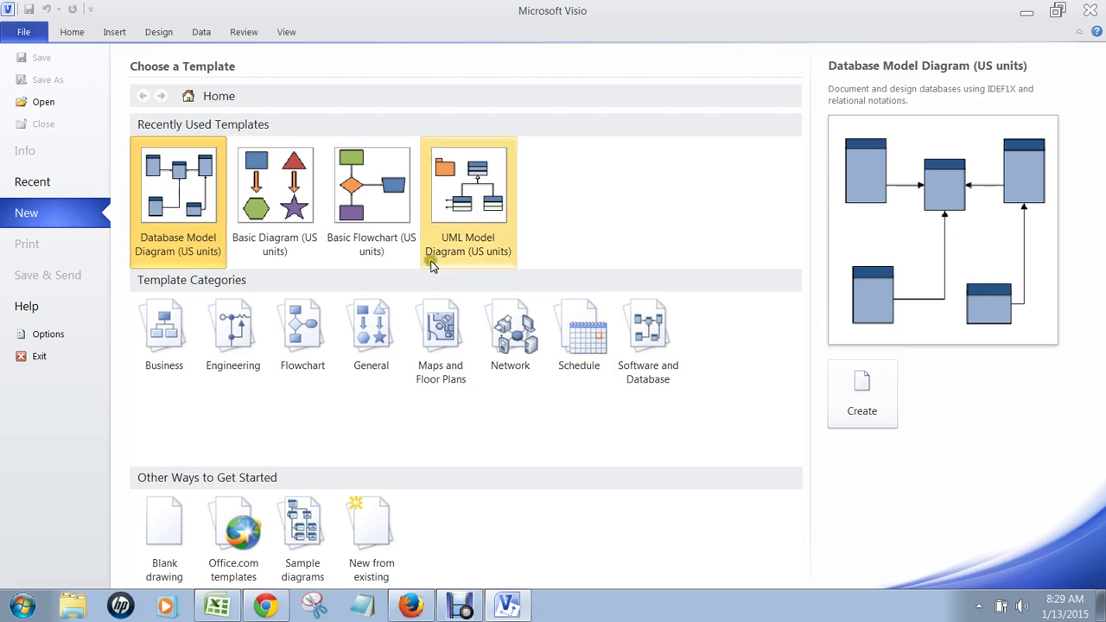
- Create a new drawing from the Database Model Diagram (US units) template
left_click(174, 214)
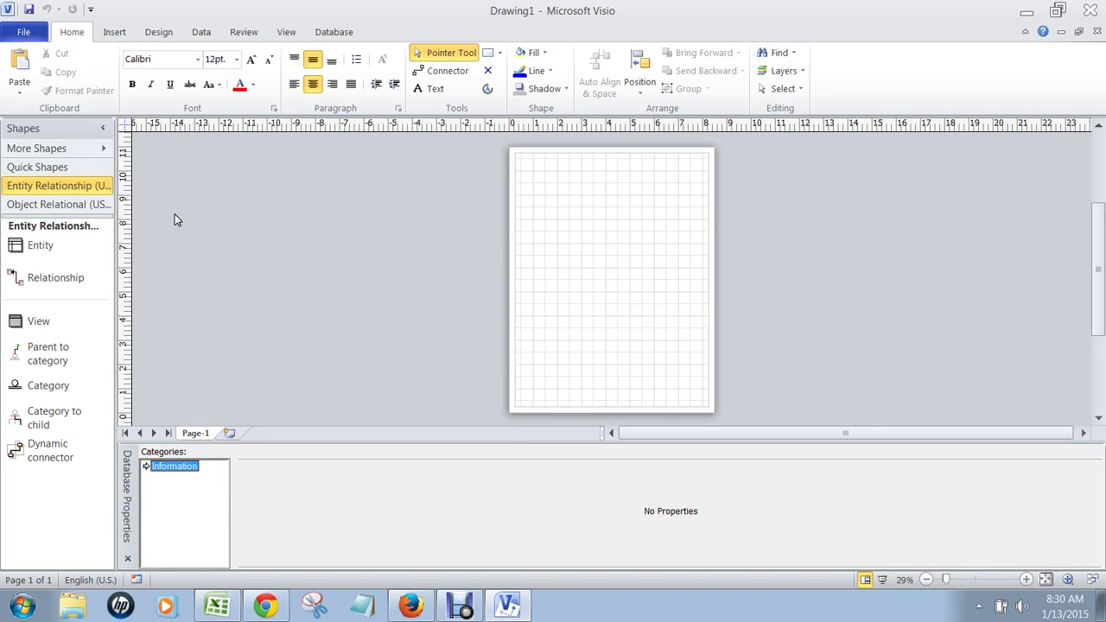
- Place two Entity shapes, Table1 and Table2, side by side at the top of the page
mouse_move(26, 246)
left_mouse_down()
mouse_move(215, 250)
mouse_move(425, 234)
mouse_move(556, 200)
left_mouse_up()
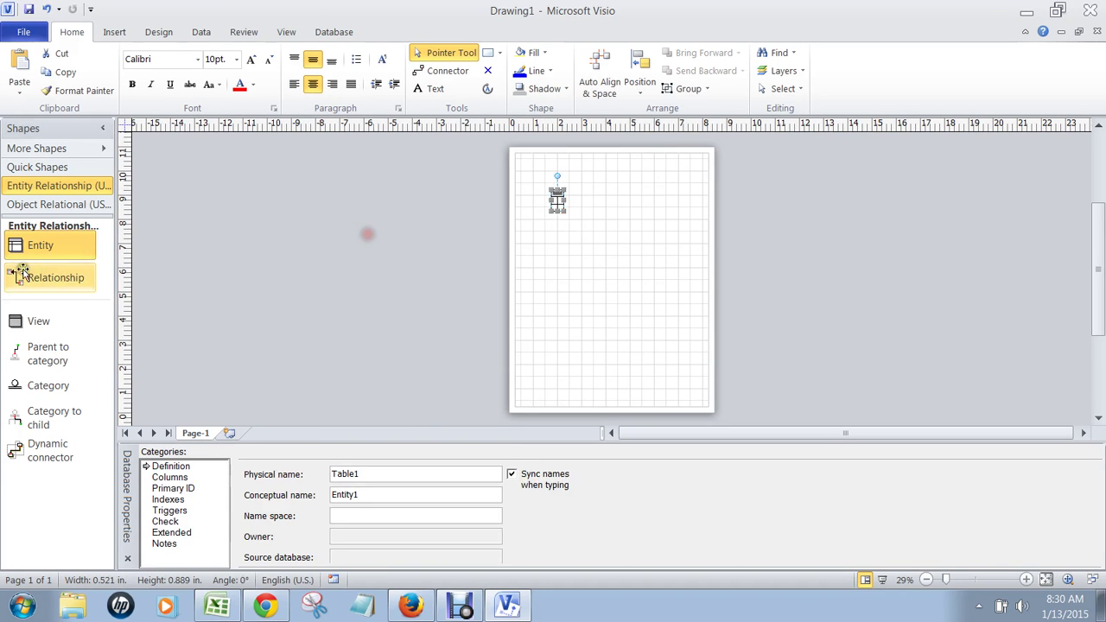
left_click(622, 197)
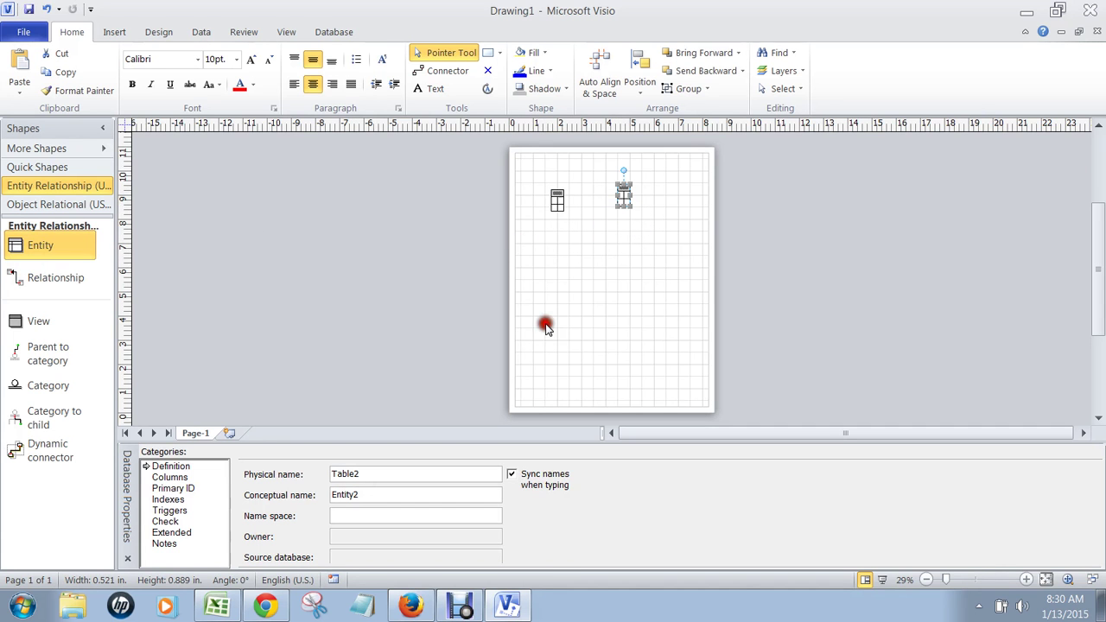
- Zoom in and reposition Table1 and Table2 so they sit apart on the page
left_click(1025, 579)
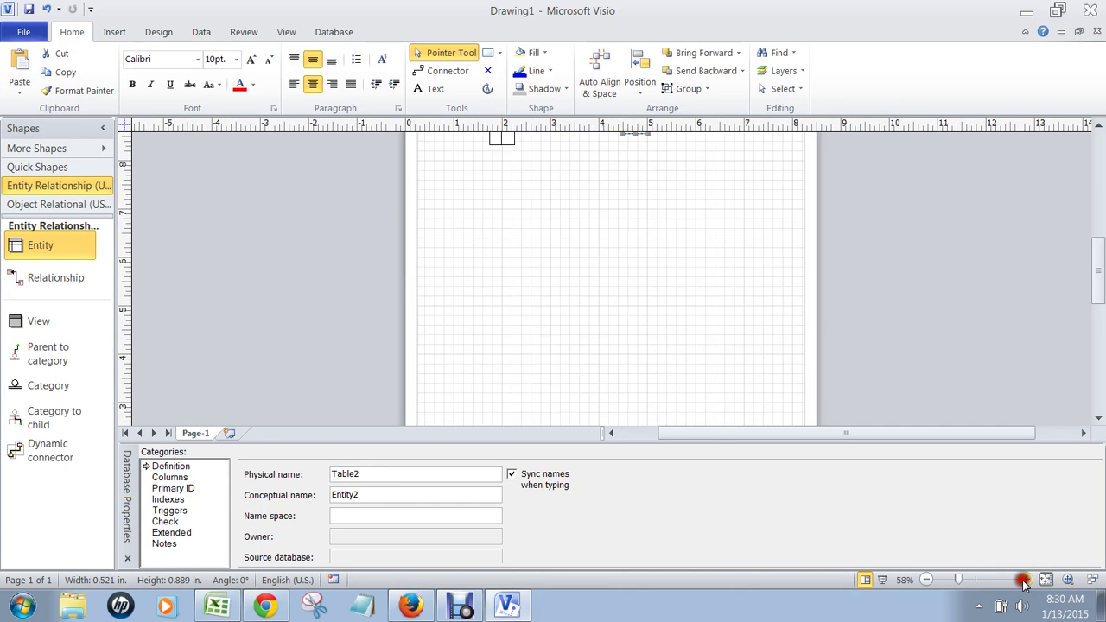
left_click(1025, 579)
left_click(1024, 579)
left_click_drag(1099, 279, 1098, 240)
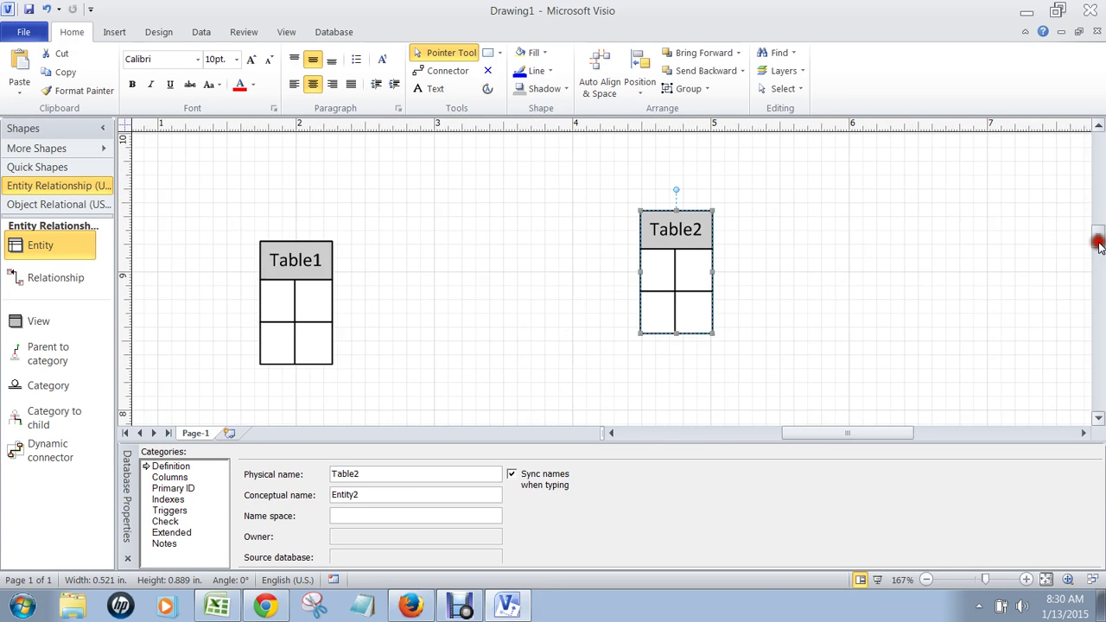
left_click_drag(694, 230, 689, 271)
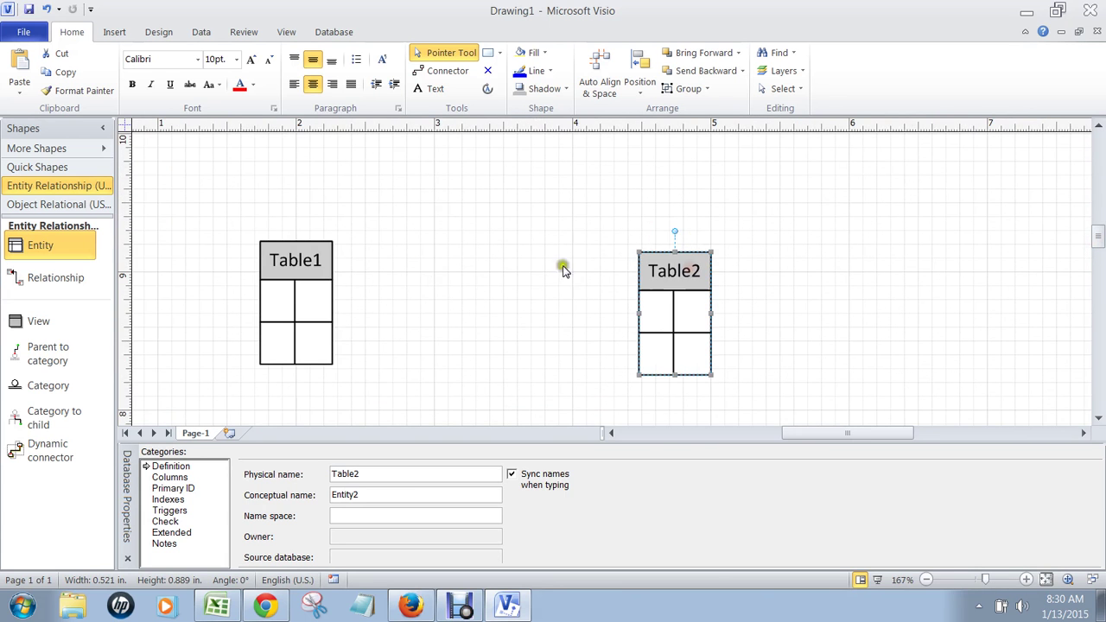
left_click_drag(296, 277, 325, 282)
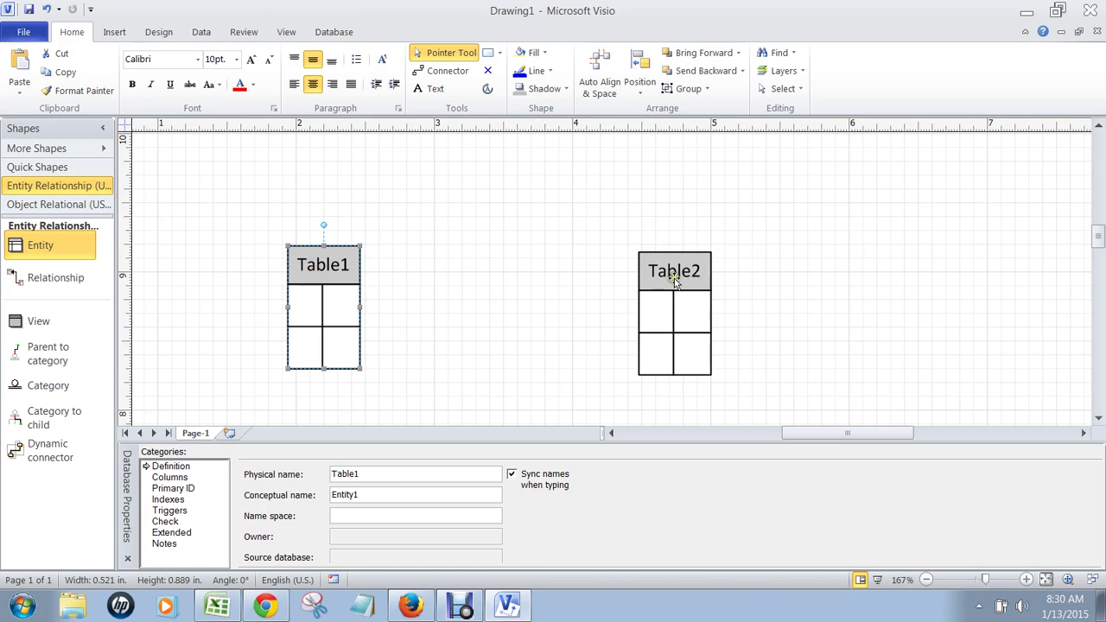
left_click_drag(672, 273, 667, 275)
- Rename Table1's physical name to Orders
left_click(344, 269)
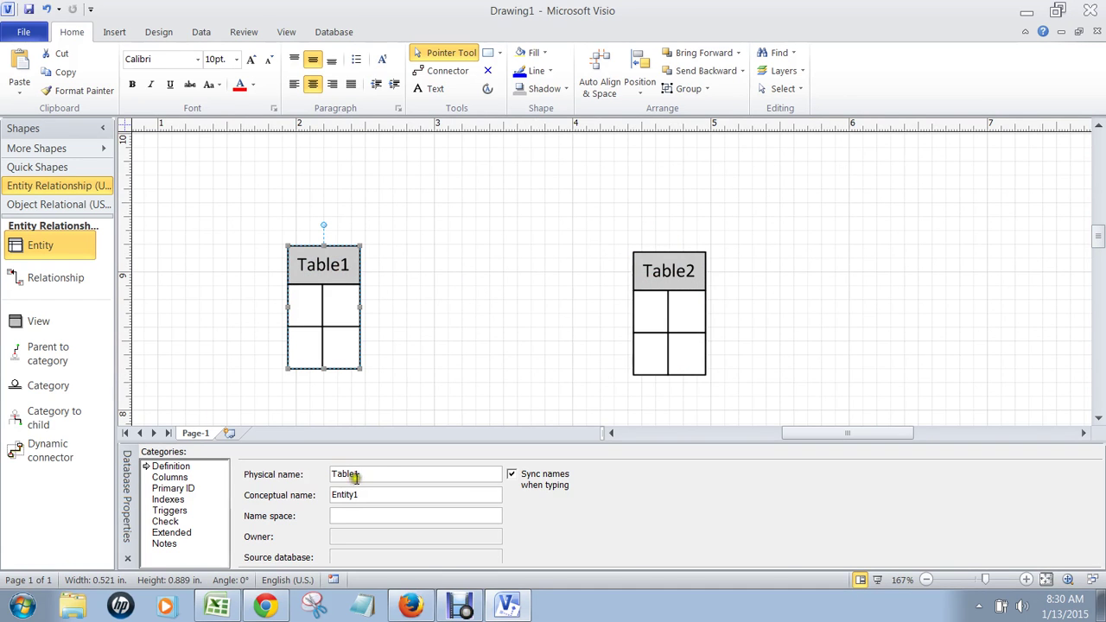
left_click_drag(371, 474, 269, 473)
type("Orders")
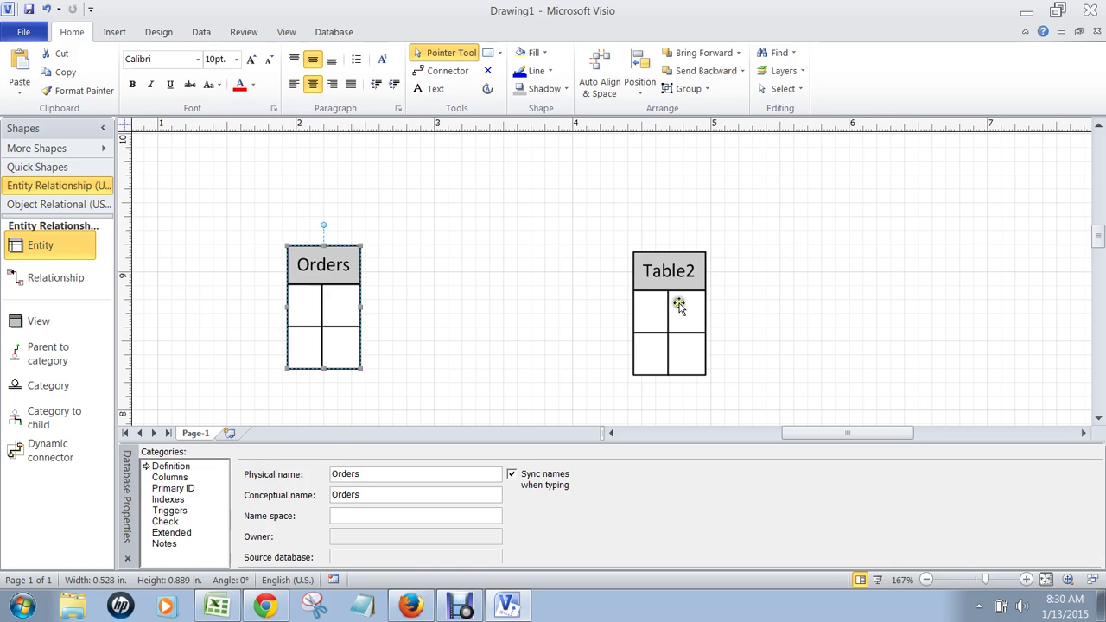
- Rename Table2 to Customers and shift it slightly left and up
left_click(685, 272)
left_click_drag(395, 474, 289, 476)
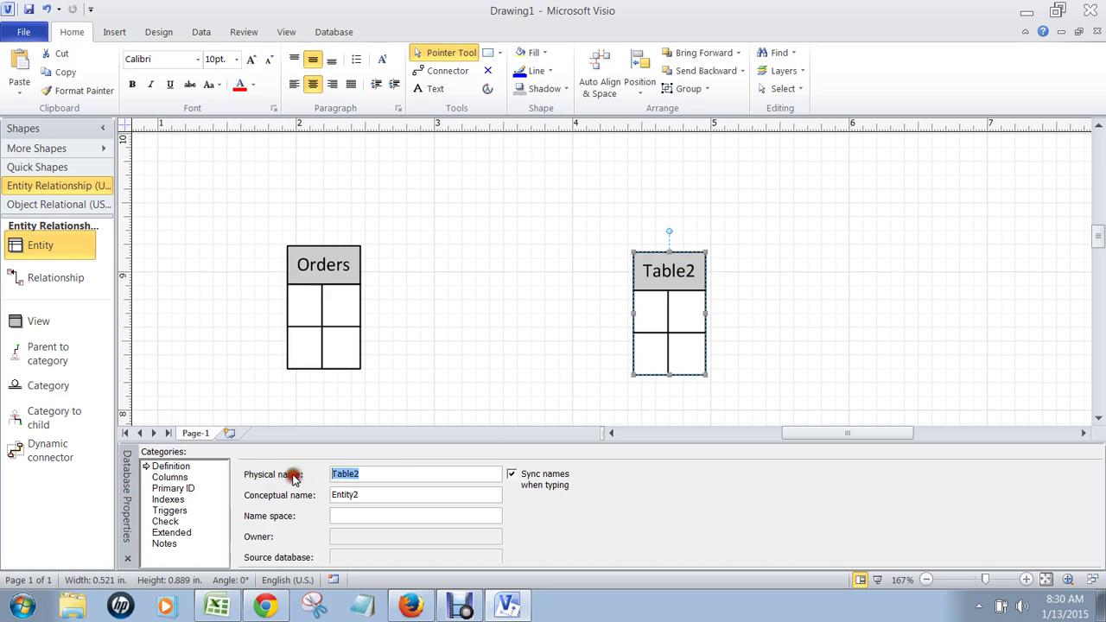
type("Customrs")
key("BackSpace")
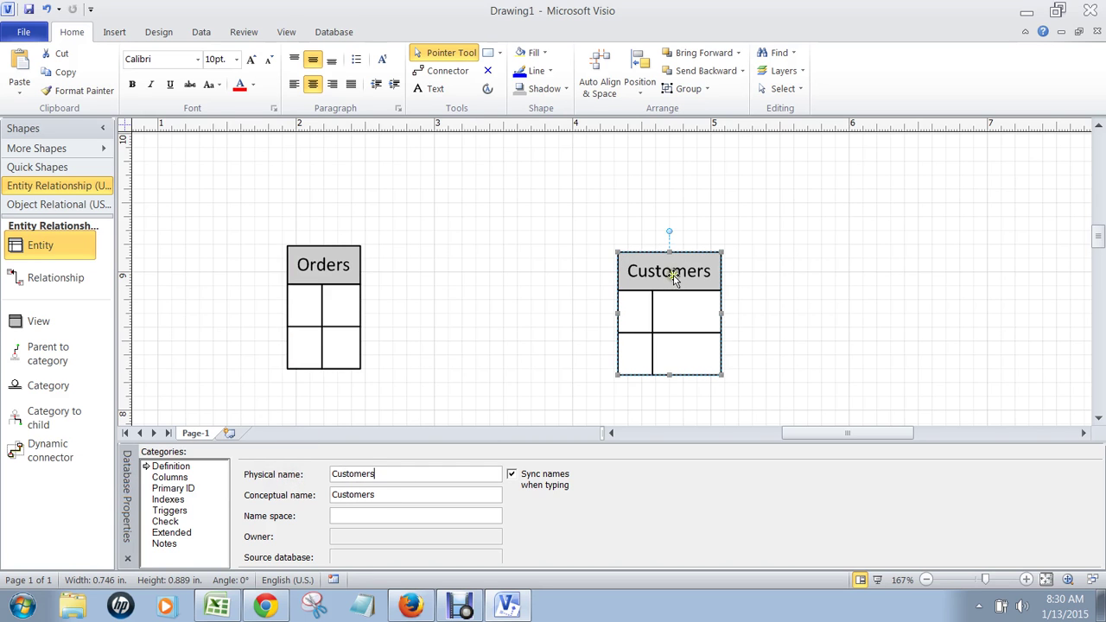
left_click_drag(672, 279, 632, 272)
left_click(320, 262)
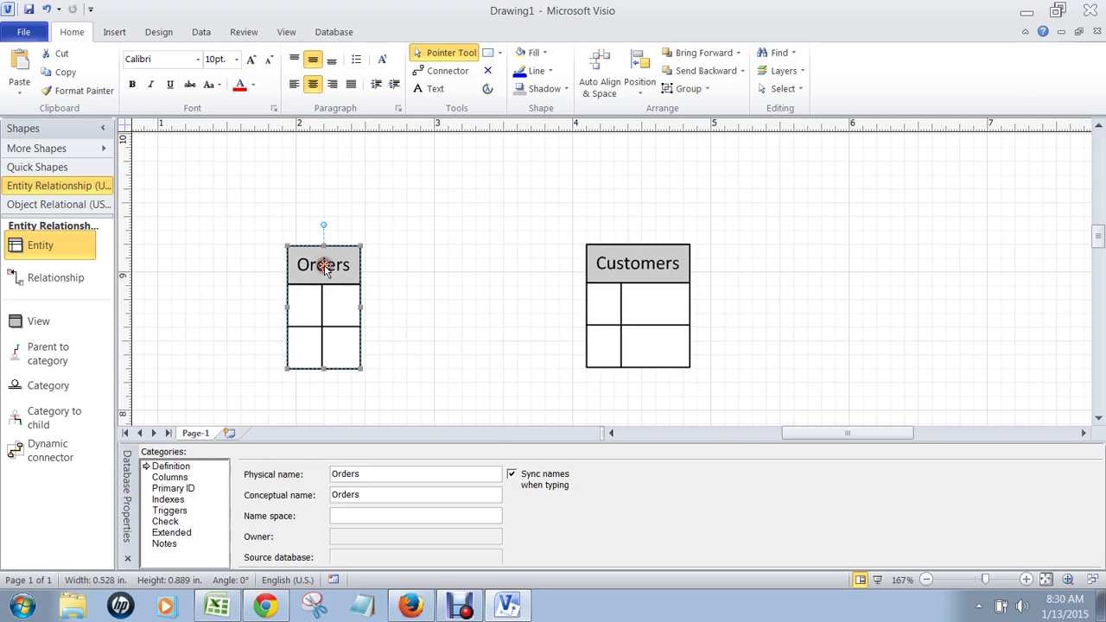
- Add an OrderID column to the Orders table and mark it as primary key
left_click(172, 477)
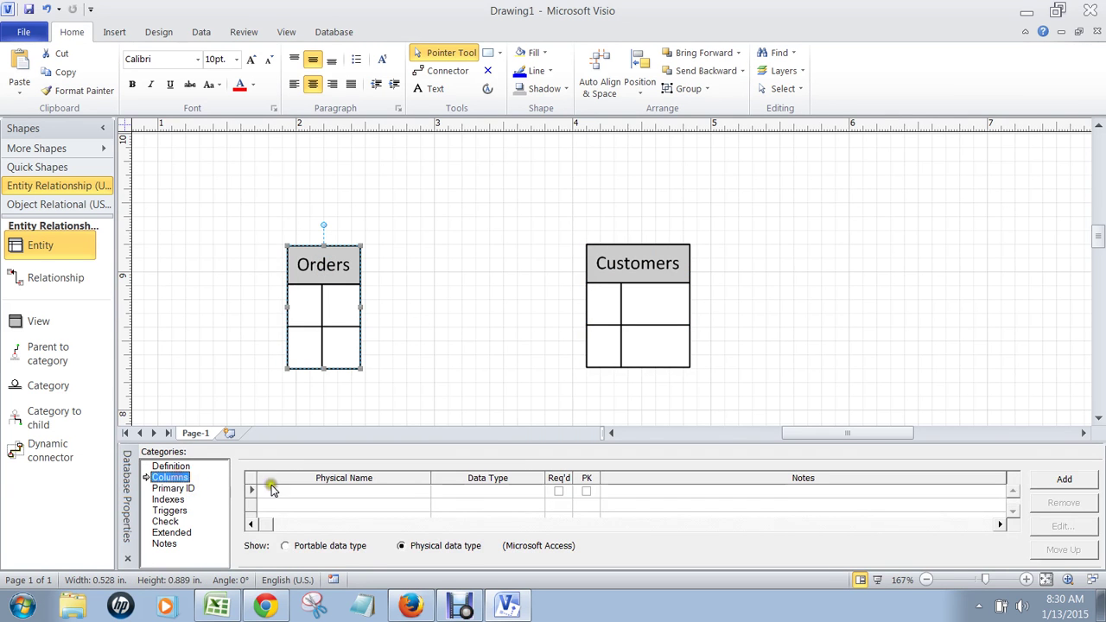
left_click(318, 490)
type("Ord")
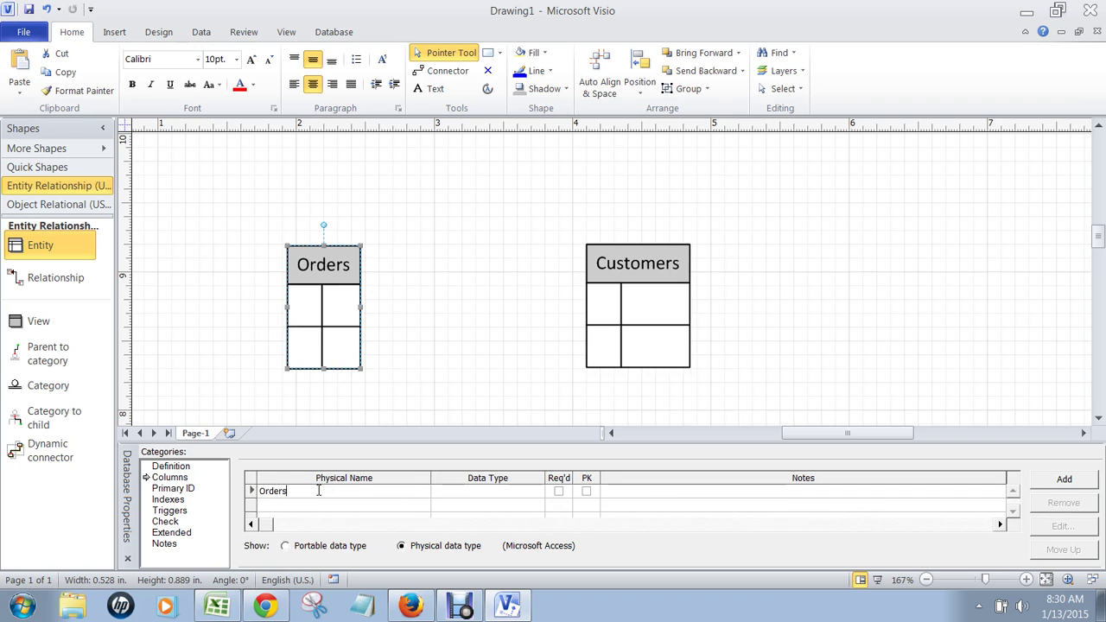
type("ers")
key("BackSpace")
key("Return")
key("Return")
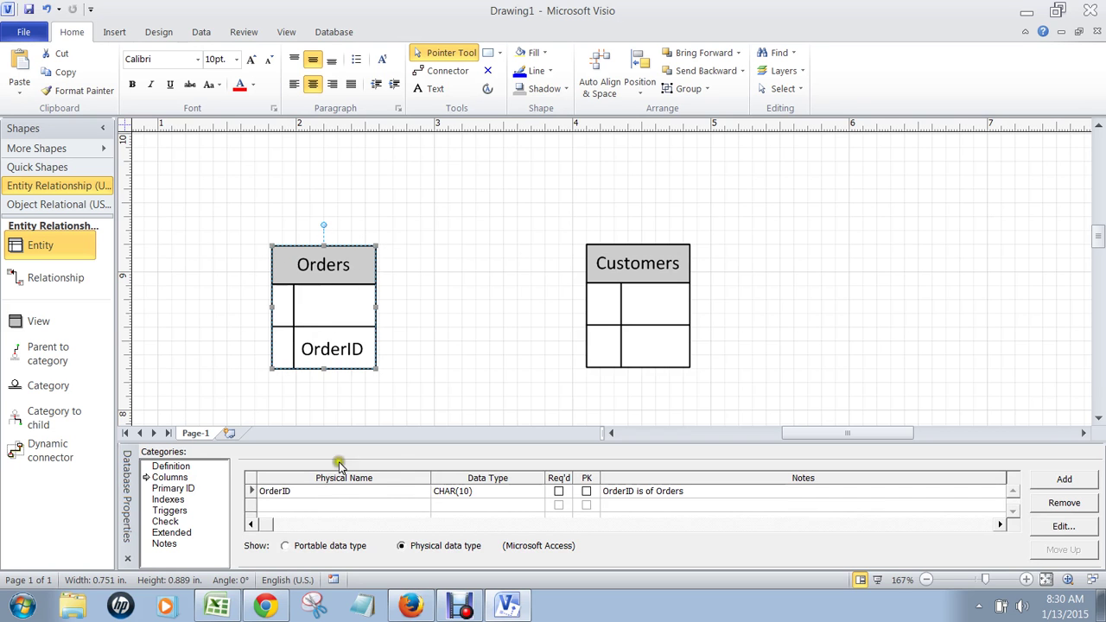
left_click(586, 491)
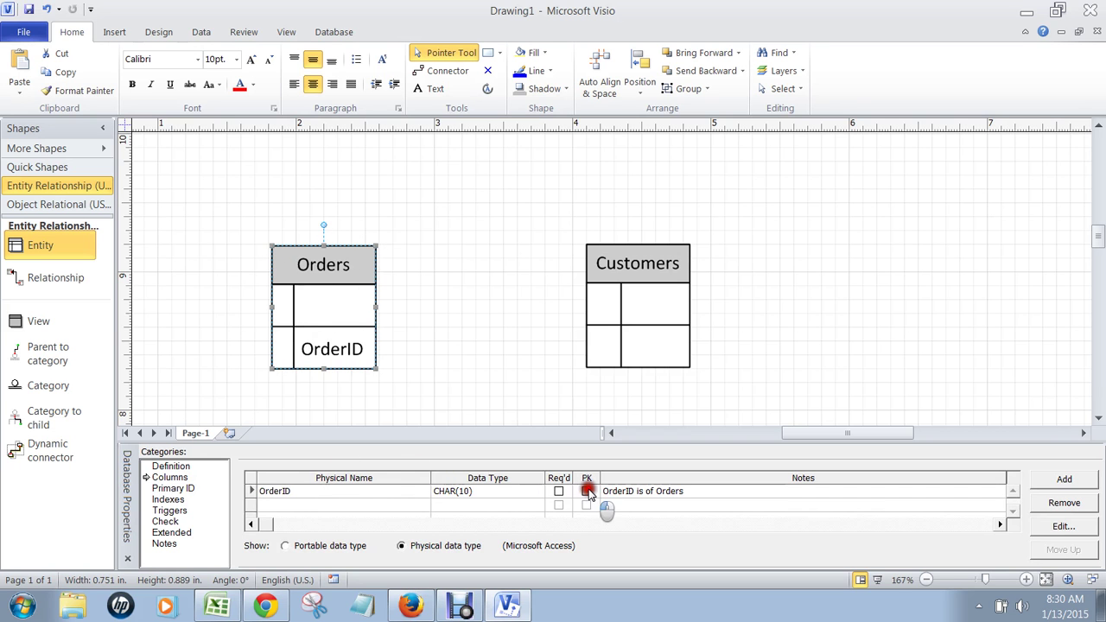
- Add an OrderDate column to the Orders table
left_click(322, 504)
type("Ord")
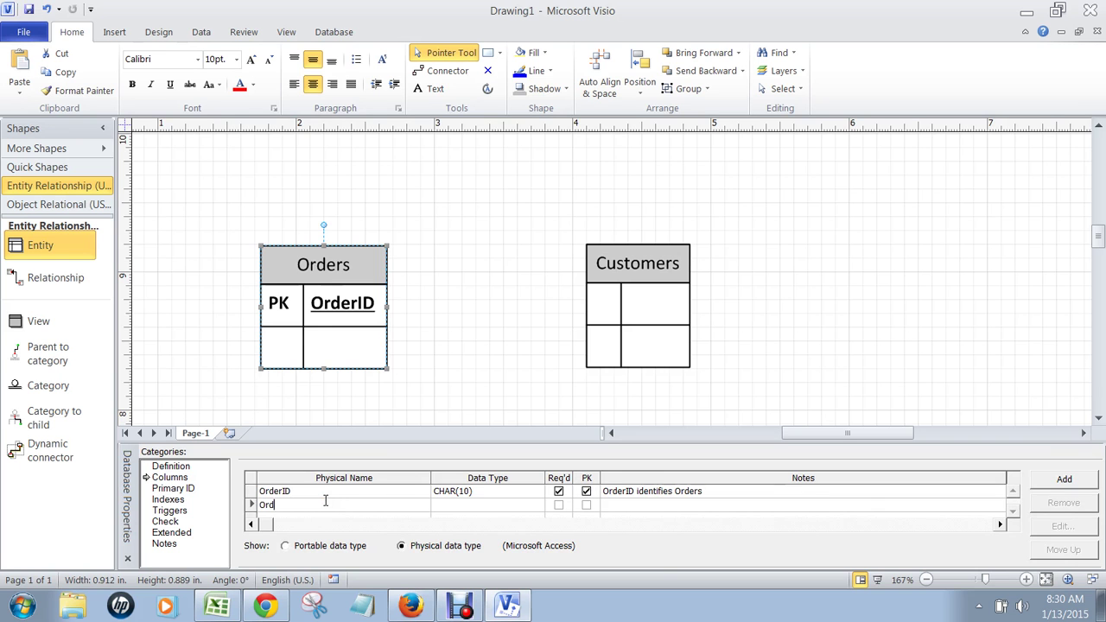
type("erDate")
key("Return")
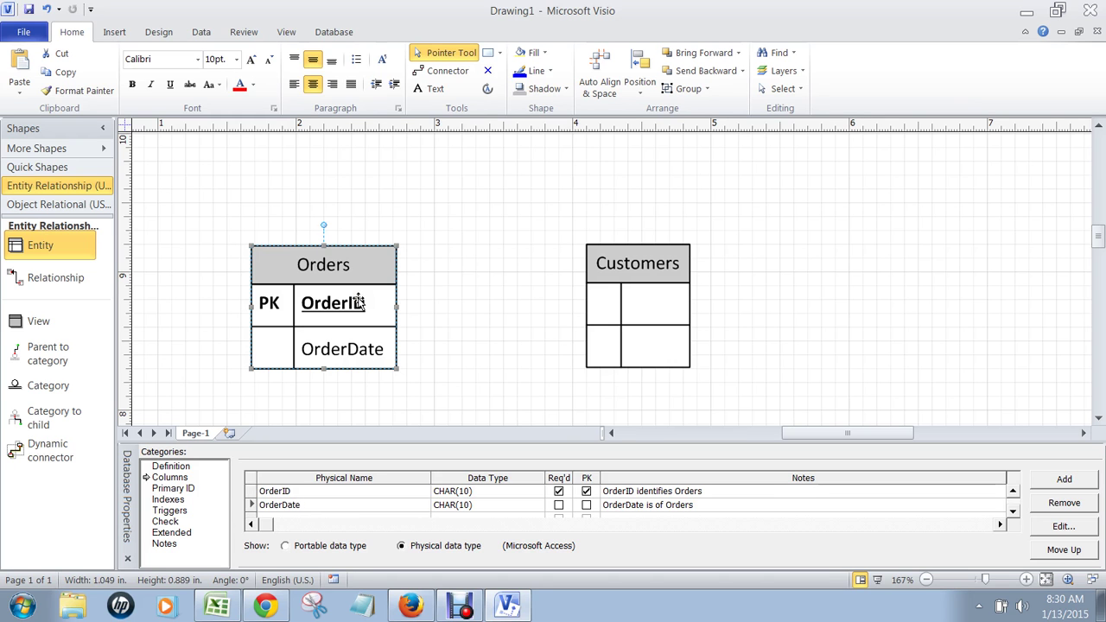
left_click(639, 264)
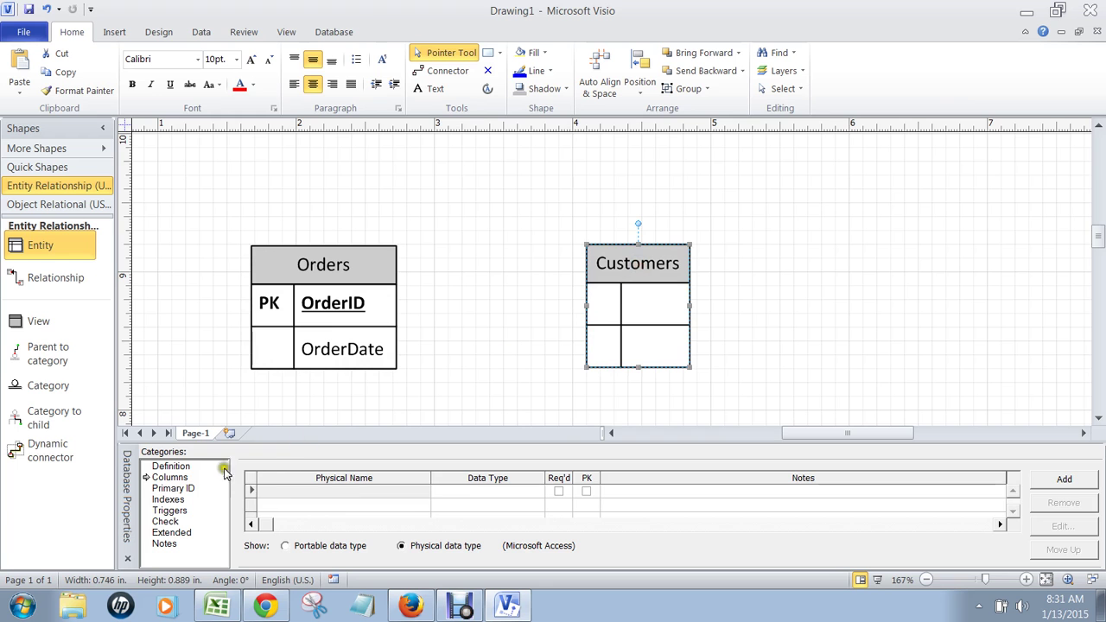
- Name the first Customers column CustomerID and mark it as primary key
key("Escape")
left_click(605, 273)
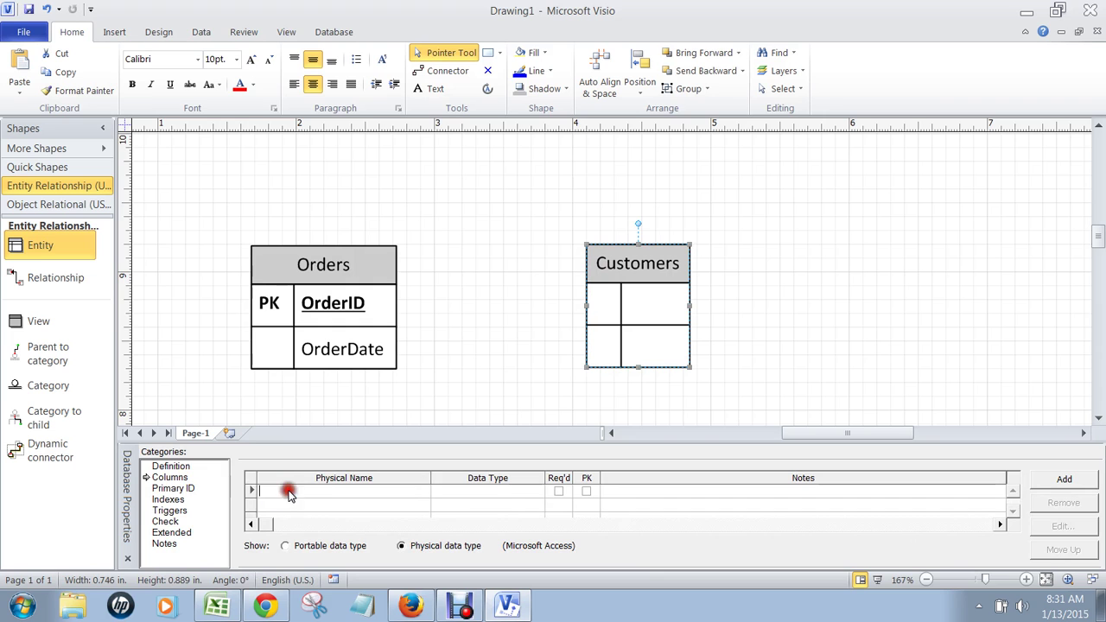
key("Return")
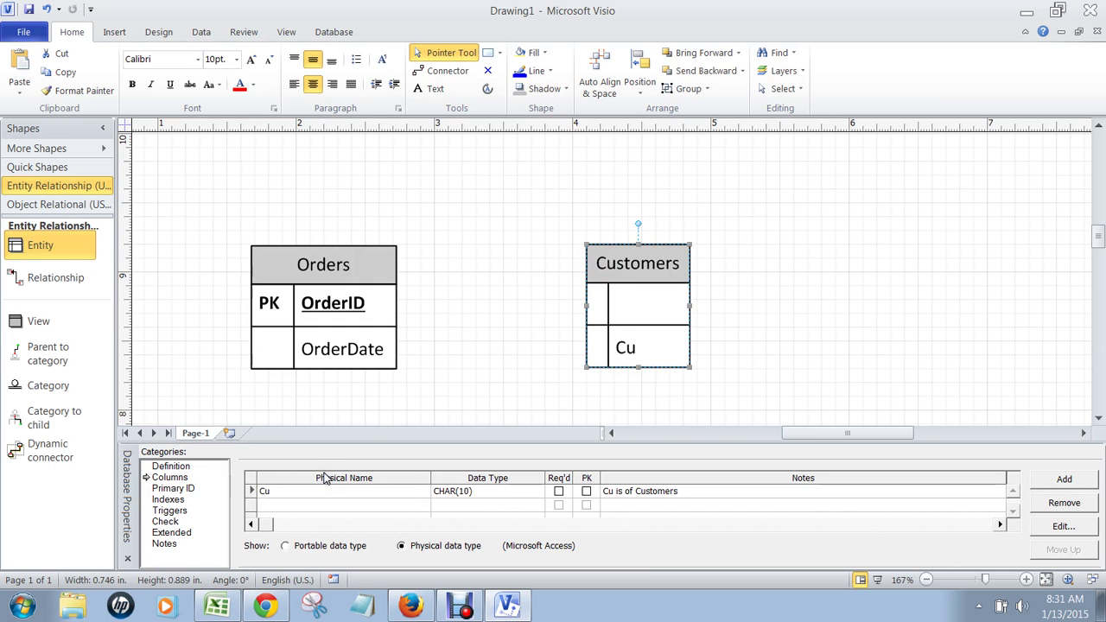
type("rID")
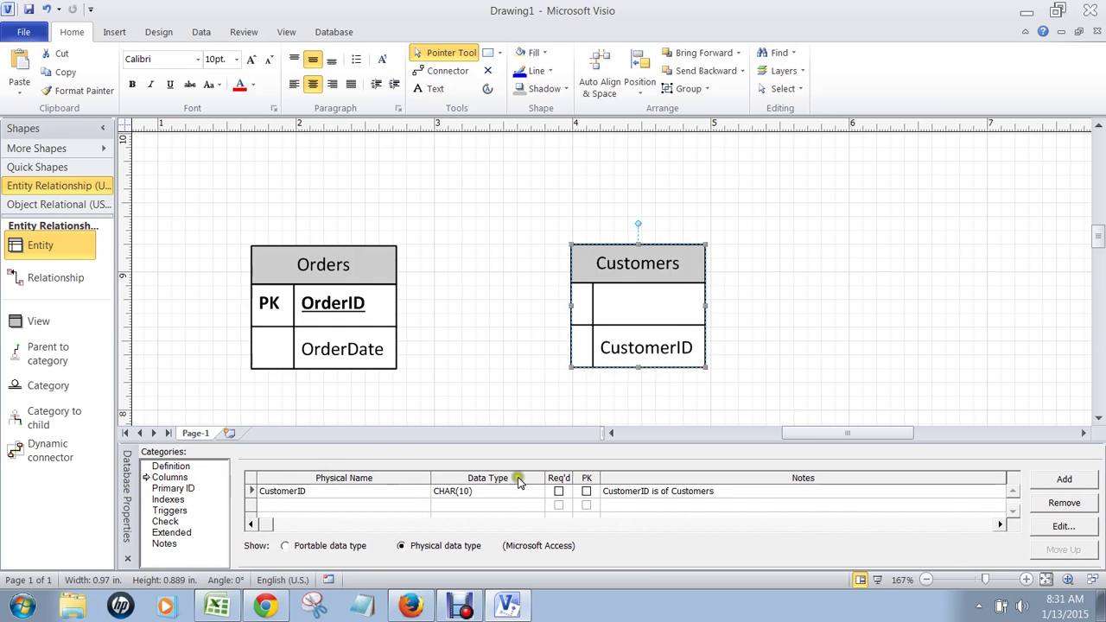
left_click(586, 491)
- Add LastName and FirstName columns to Customers, then move the table up and right
left_click(358, 505)
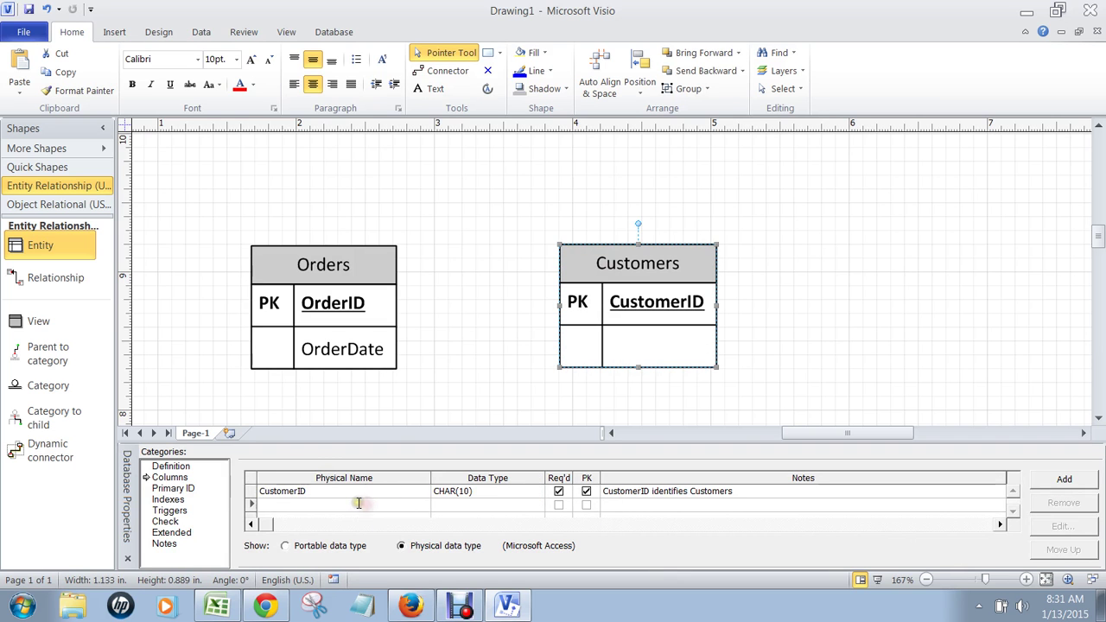
type("LastName")
key("Return")
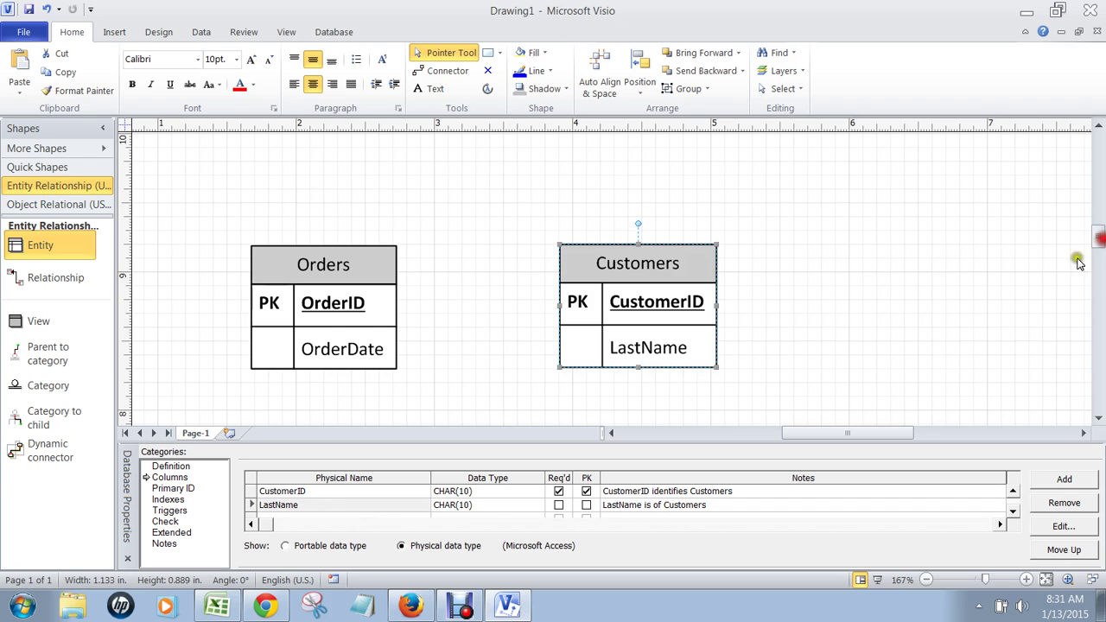
left_click(1012, 511)
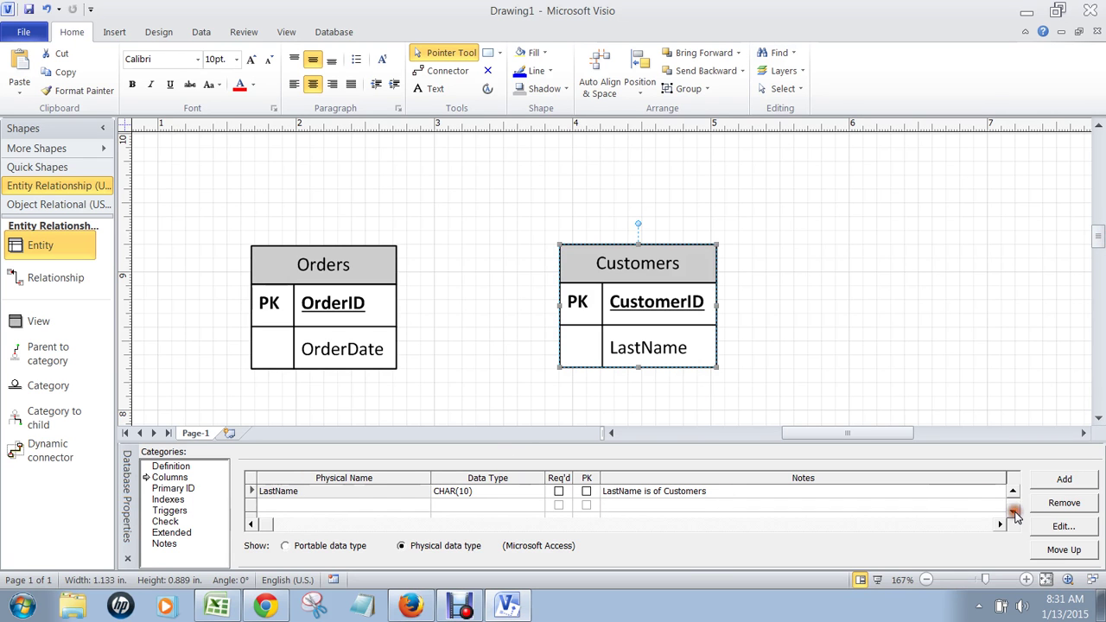
left_click(394, 505)
type("First")
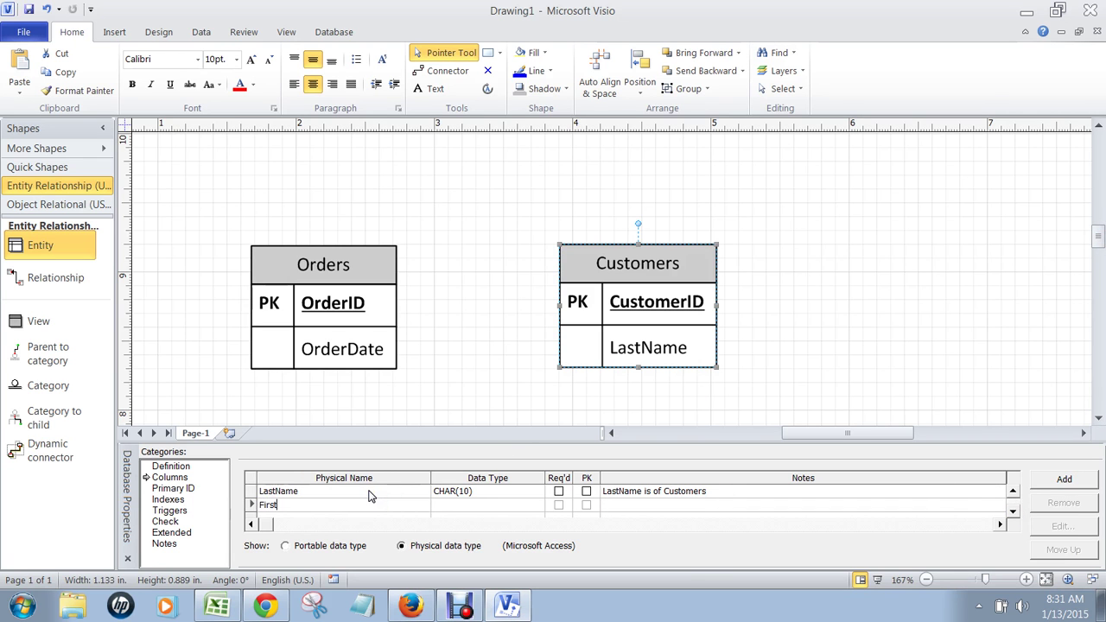
type("Name")
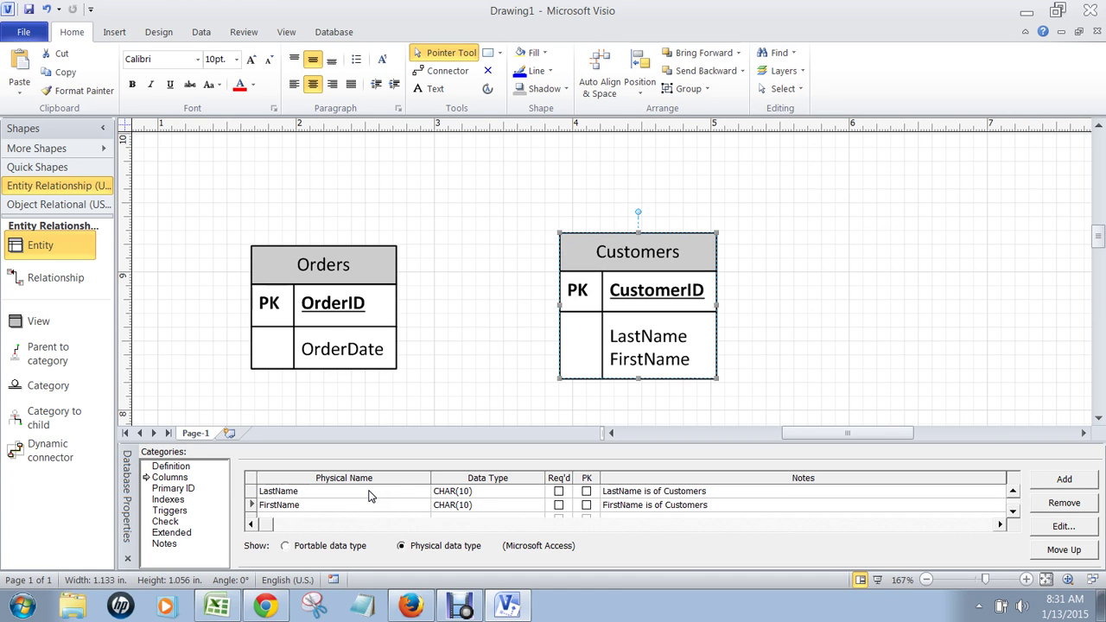
left_click(807, 260)
left_click_drag(682, 251, 745, 227)
- Raise the Orders table and glue a new Relationship connector's arrow end to Customers
left_click_drag(365, 262, 404, 221)
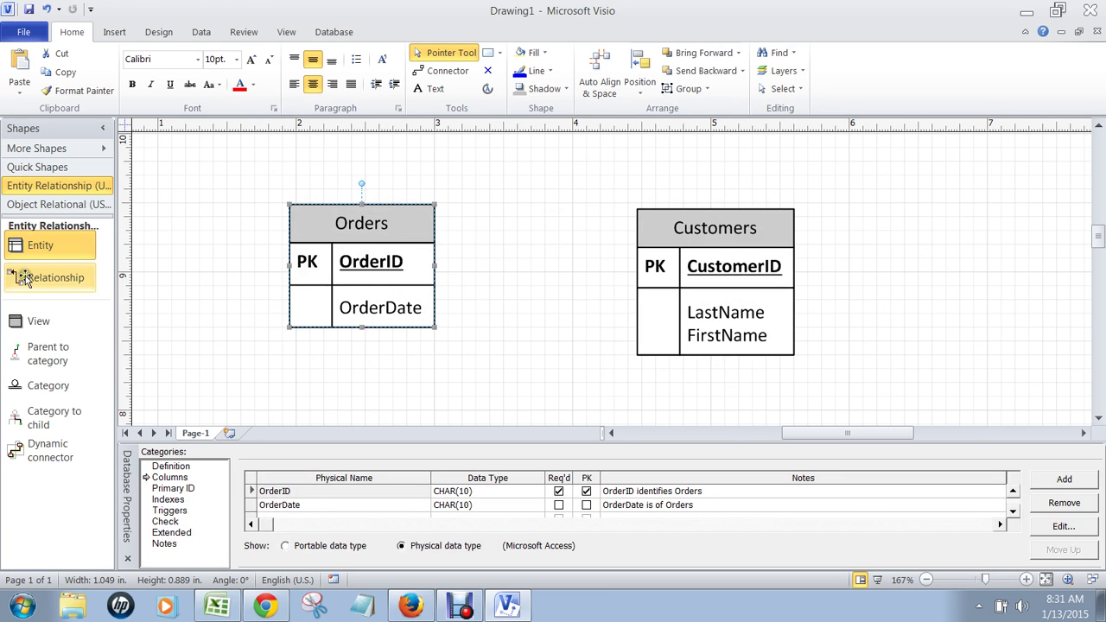
left_click_drag(23, 278, 904, 271)
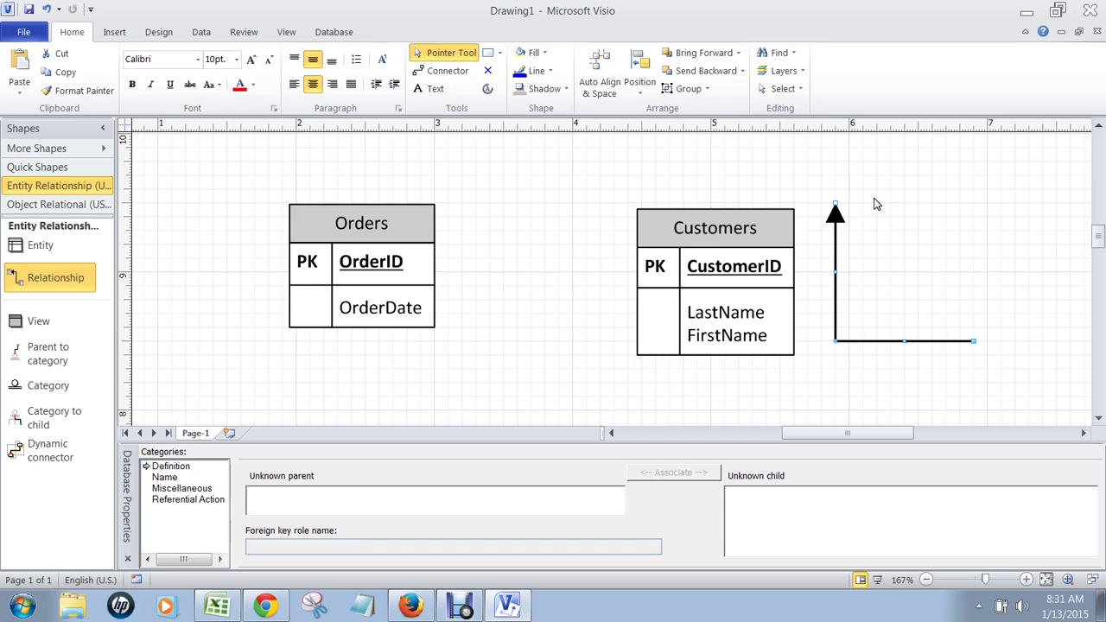
left_click_drag(835, 217, 733, 267)
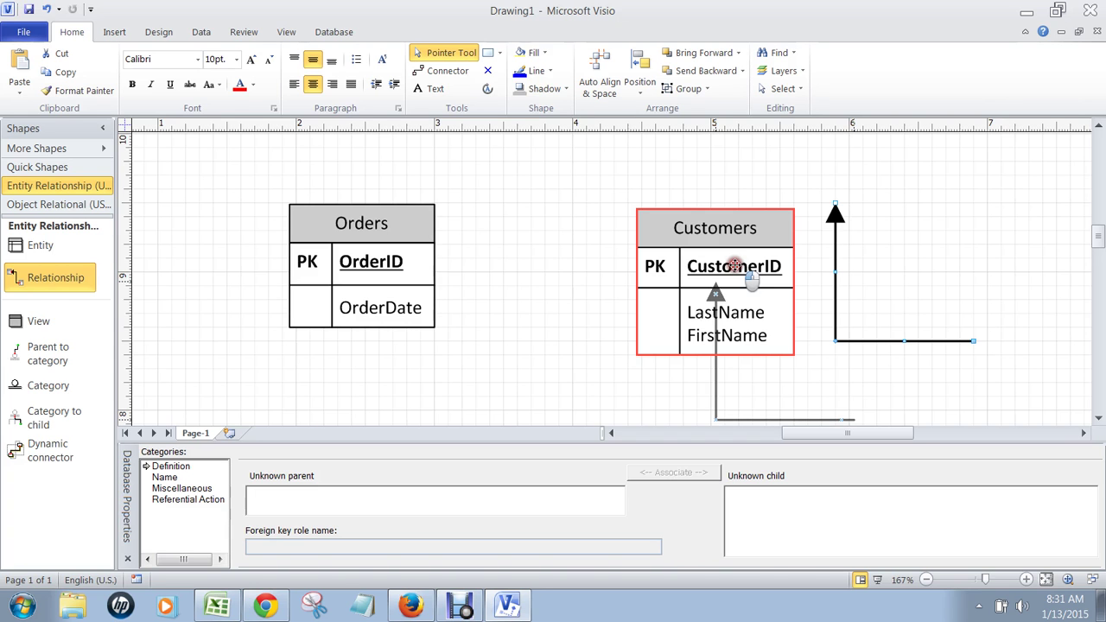
left_click_drag(734, 266, 734, 266)
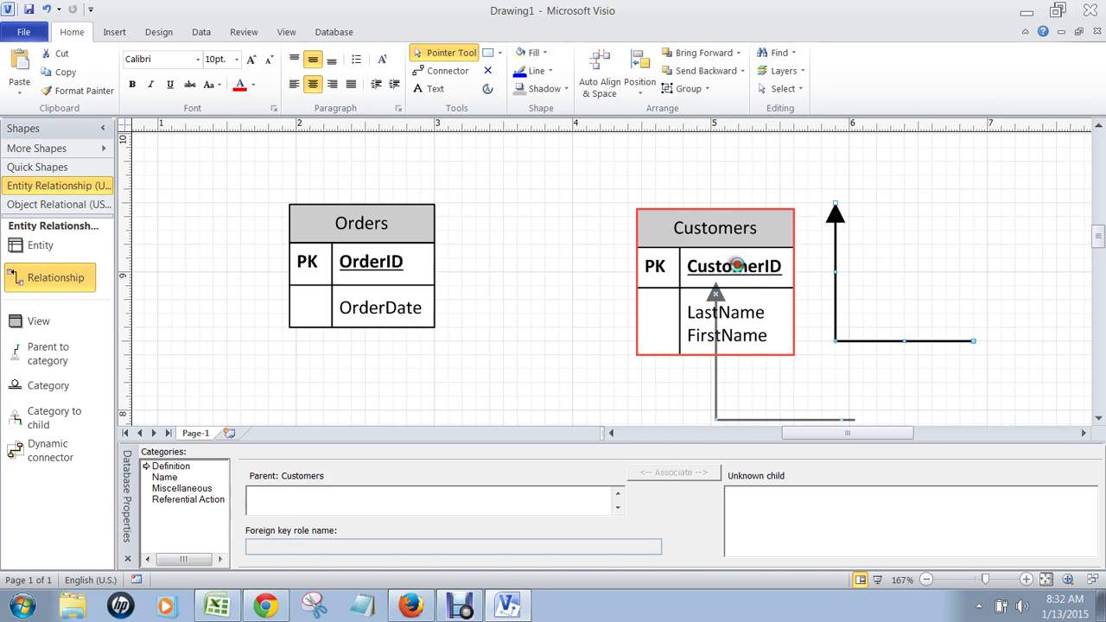
- Glue the relationship's free end to Orders, adding CustomerID as FK1, and nudge Orders down
left_click_drag(854, 420, 370, 271)
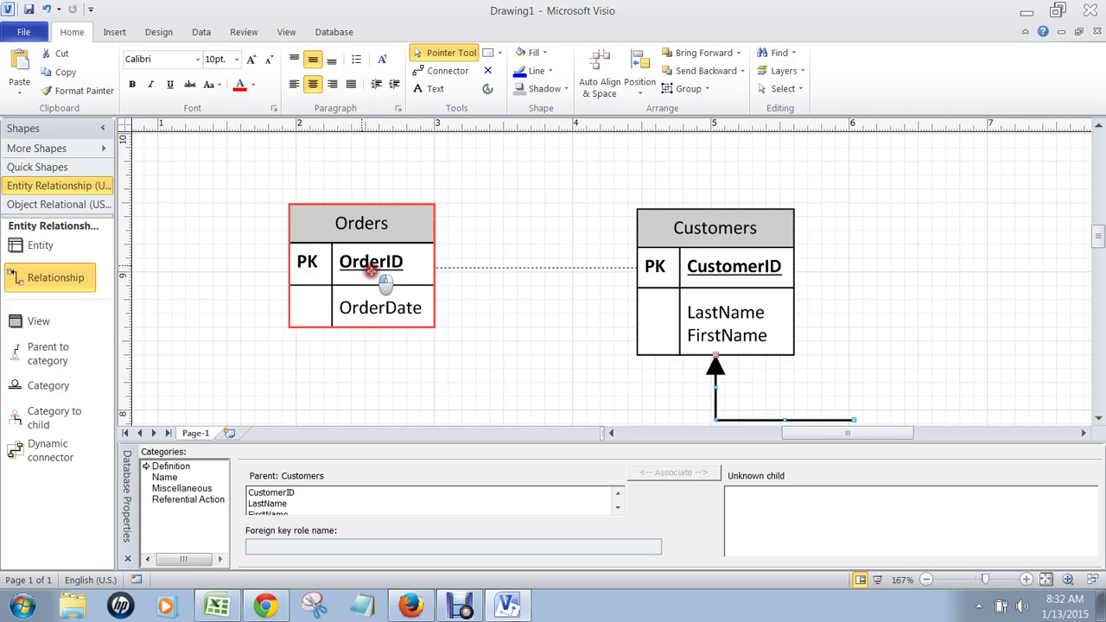
left_click_drag(370, 271, 370, 271)
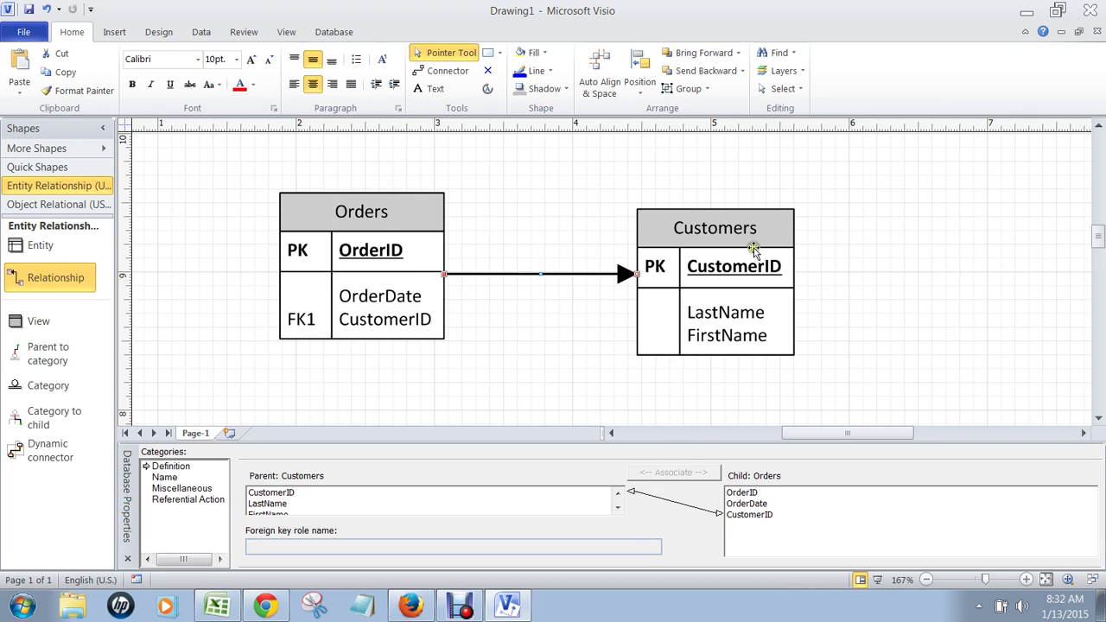
left_click(381, 215)
left_click_drag(381, 214, 379, 225)
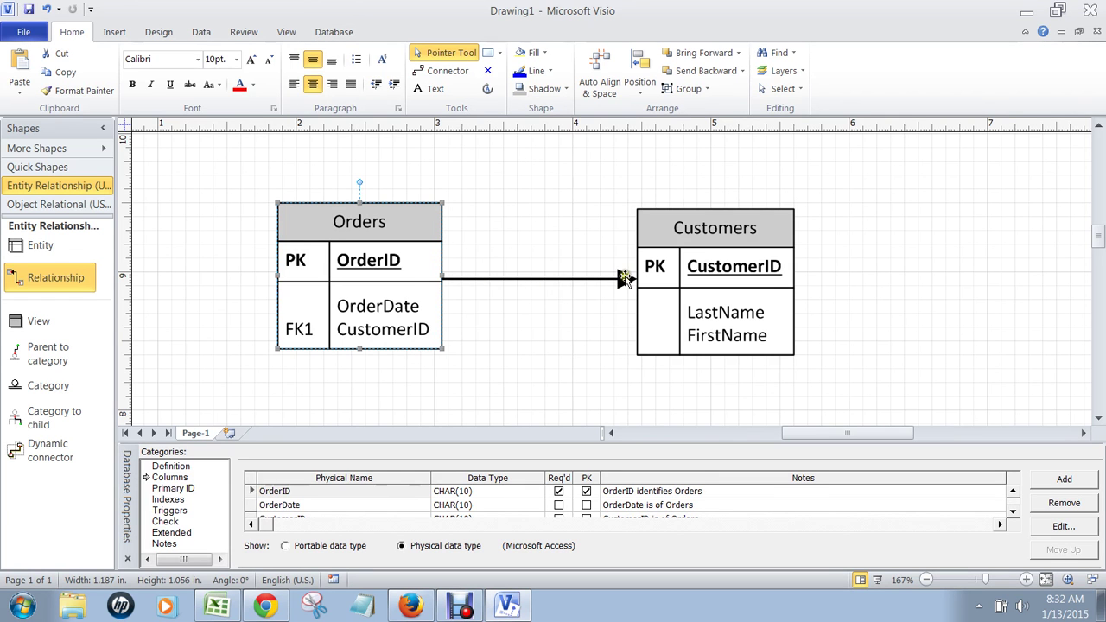
left_click(335, 32)
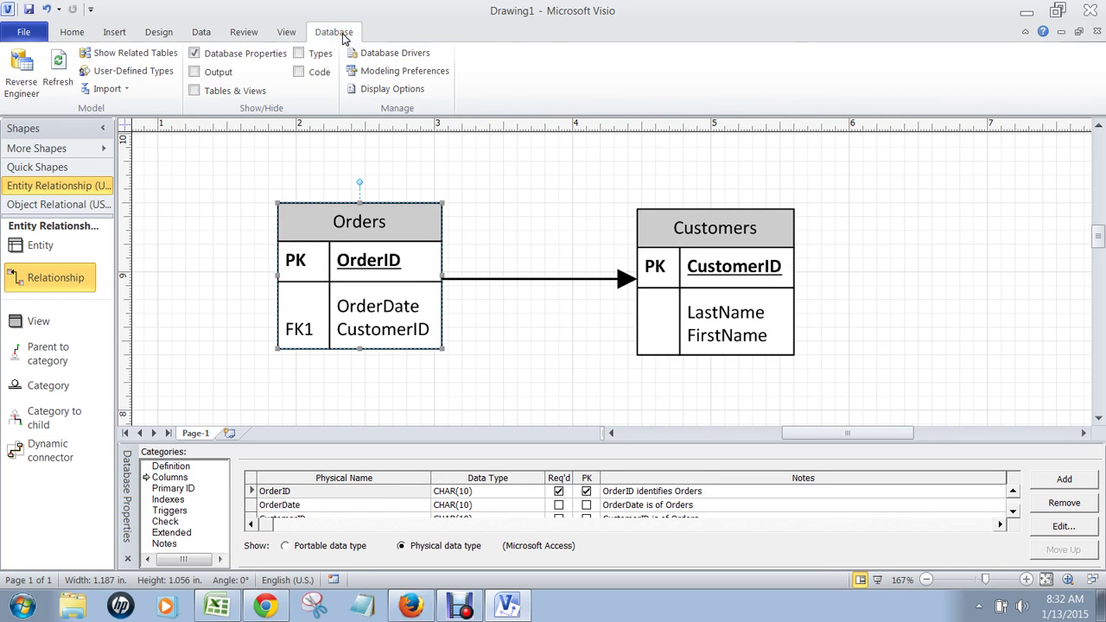
- Turn on Crow's feet notation in the database Display Options Relationship settings
left_click(388, 90)
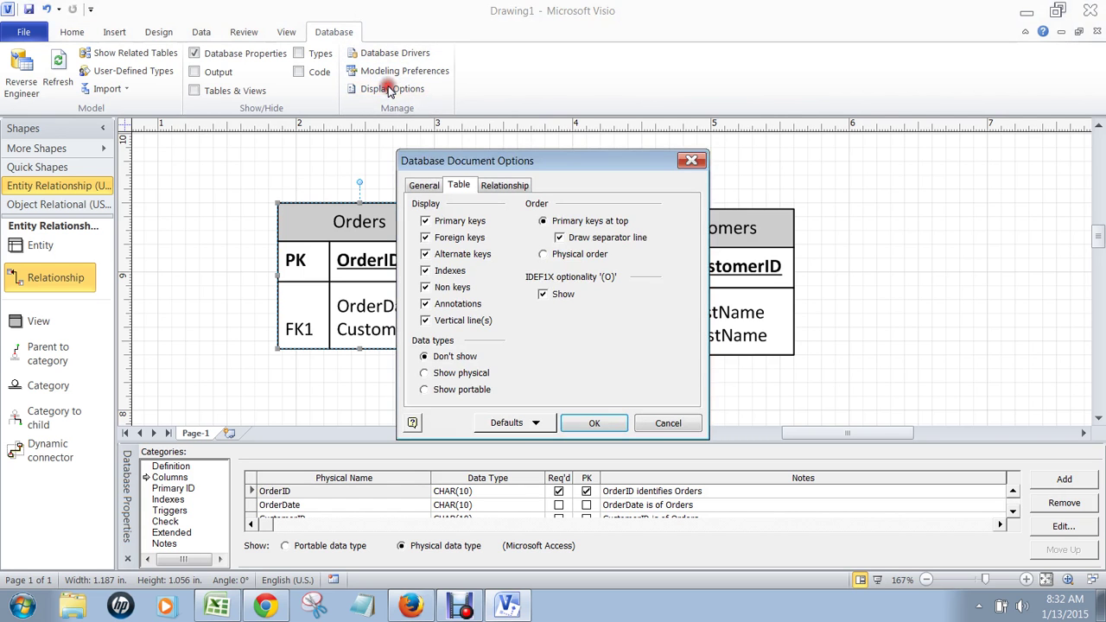
left_click(506, 186)
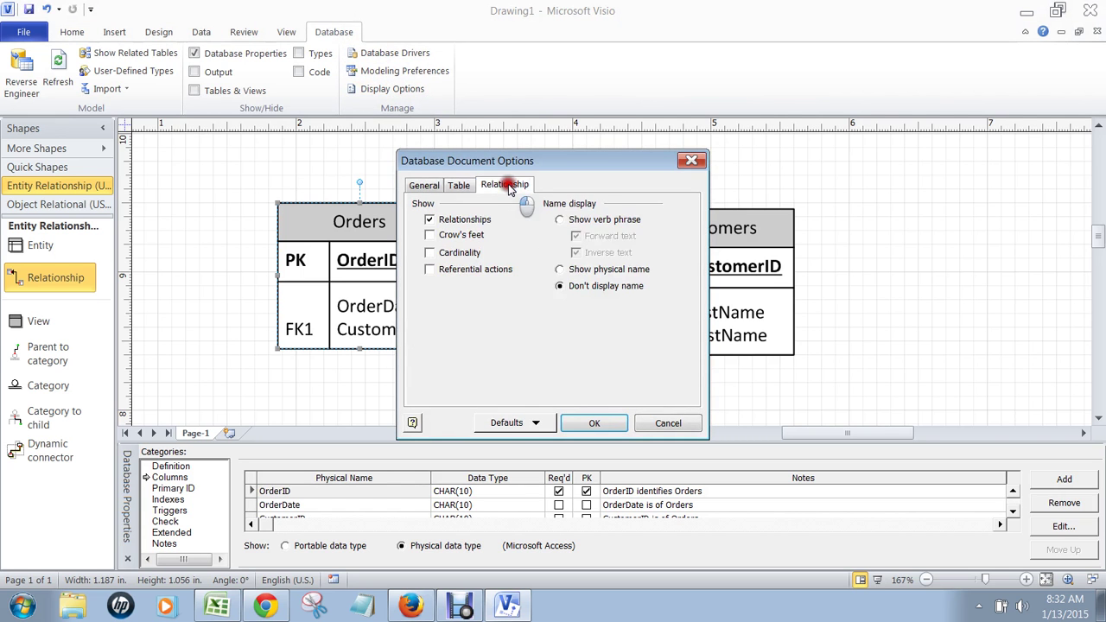
left_click(430, 235)
left_click(605, 424)
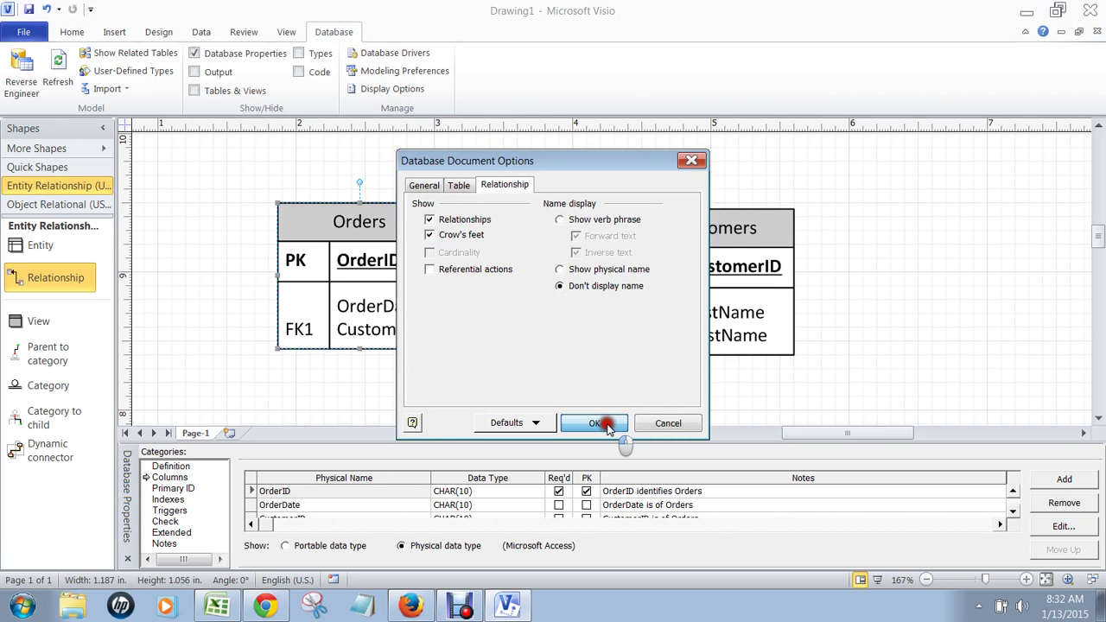